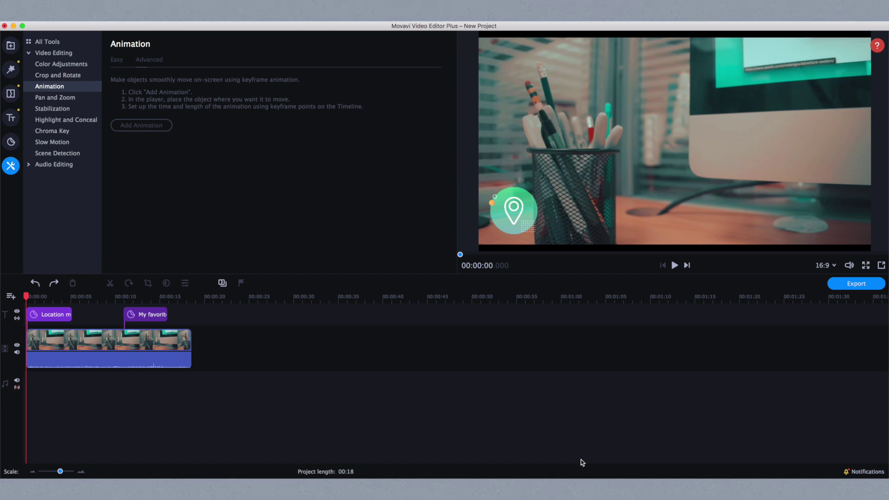
Preview the heart sticker at 00:00:13 and bring up the Lifestyle bloggers sticker collection.
click(146, 299)
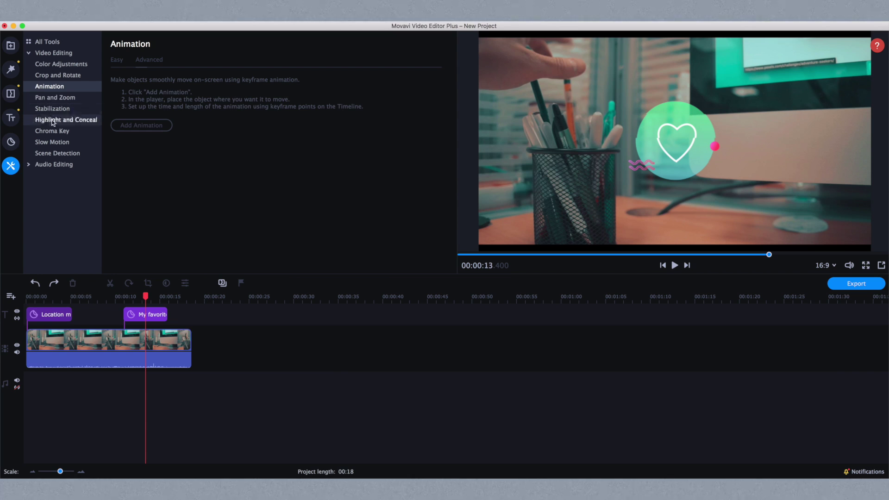
click(11, 142)
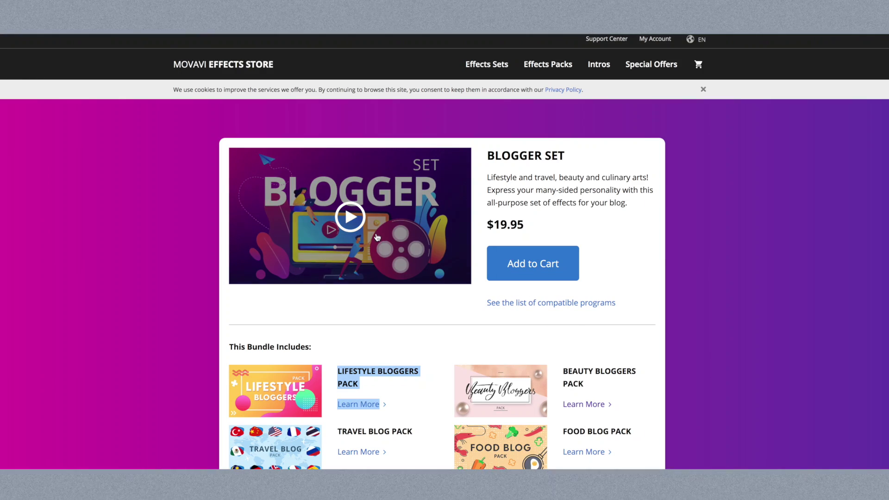
Scroll through the Blogger Set store page and view its 45 stickers.
scroll(383, 250, down, 3)
scroll(383, 250, up, 3)
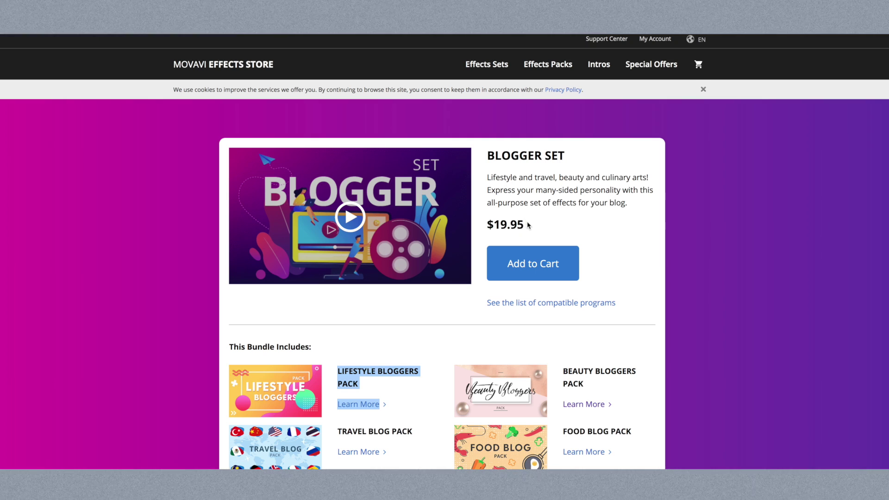
scroll(454, 320, down, 4)
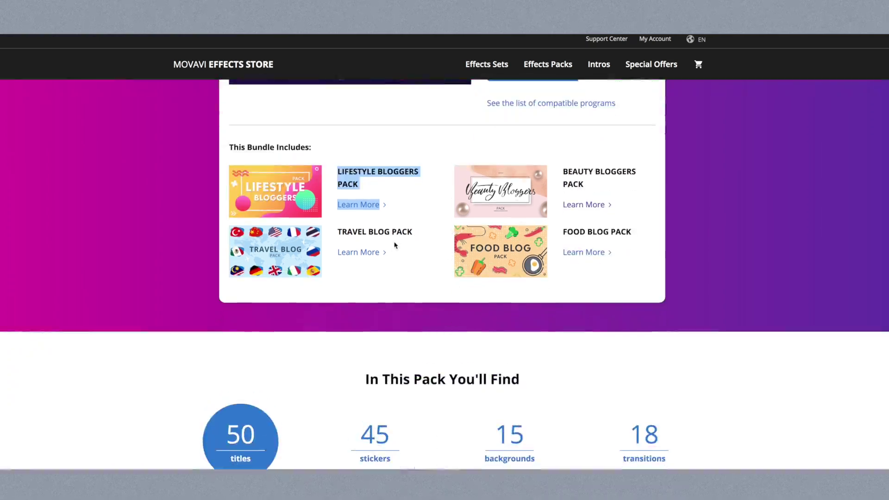
scroll(413, 201, up, 5)
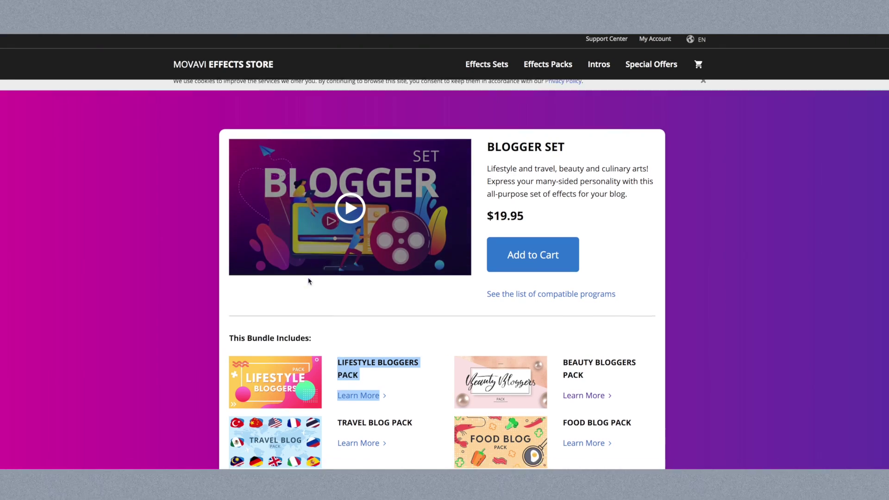
scroll(309, 282, down, 4)
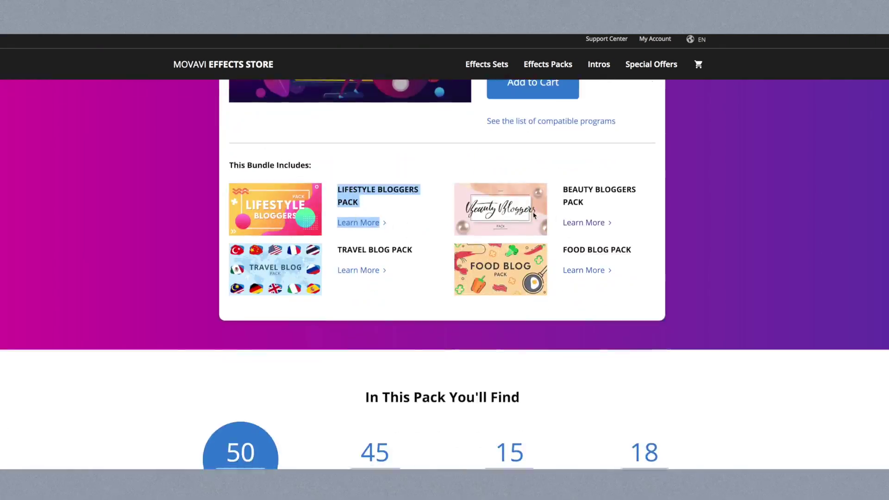
scroll(523, 287, down, 9)
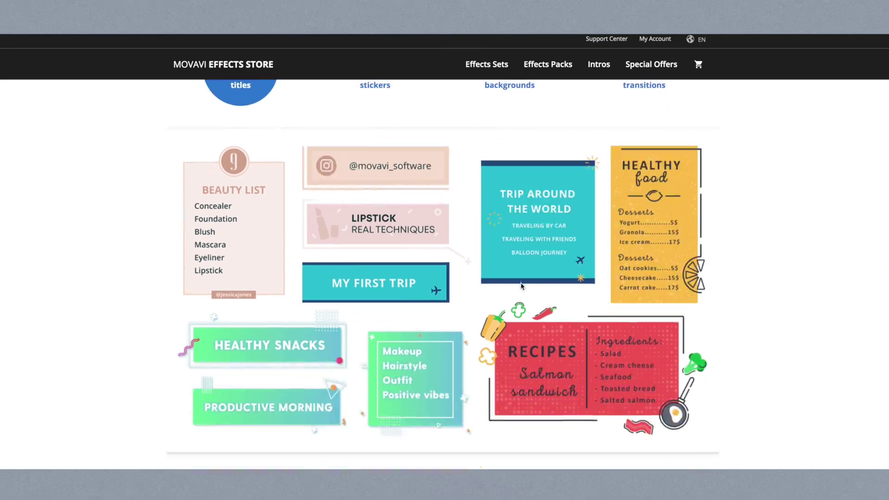
scroll(474, 227, up, 2)
click(375, 138)
scroll(430, 254, down, 4)
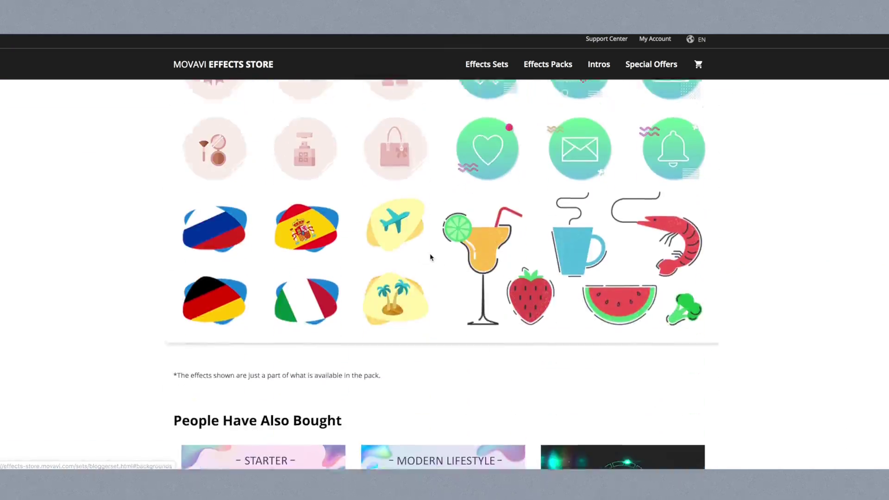
scroll(430, 258, up, 2)
scroll(430, 258, up, 5)
Look through the pack's backgrounds, transitions and titles, then return to the video editor.
click(510, 245)
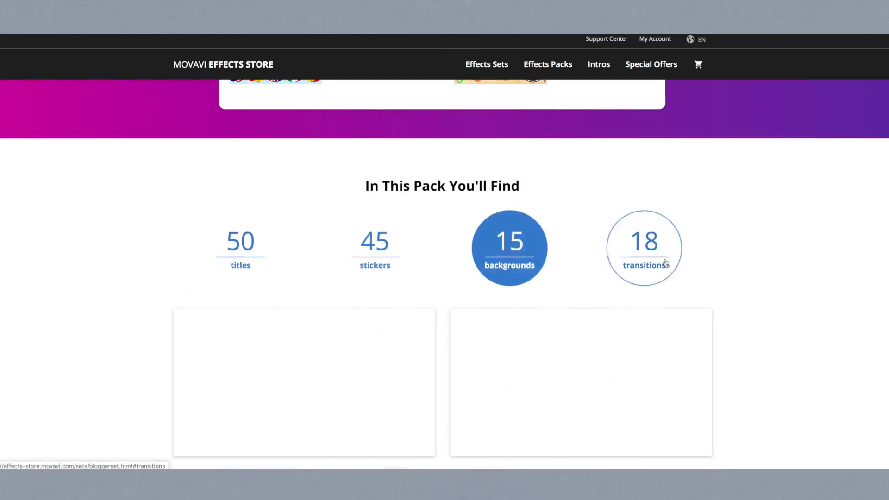
click(645, 245)
scroll(586, 291, down, 5)
scroll(578, 292, up, 3)
click(509, 123)
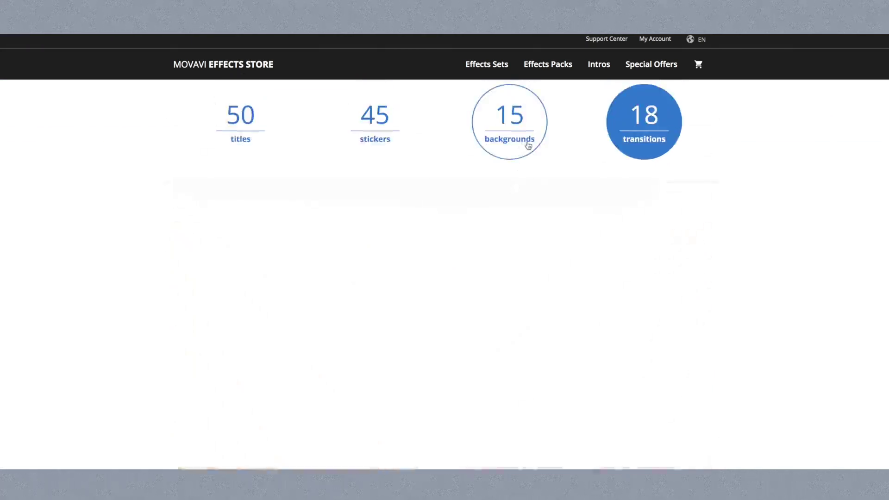
click(382, 153)
click(266, 128)
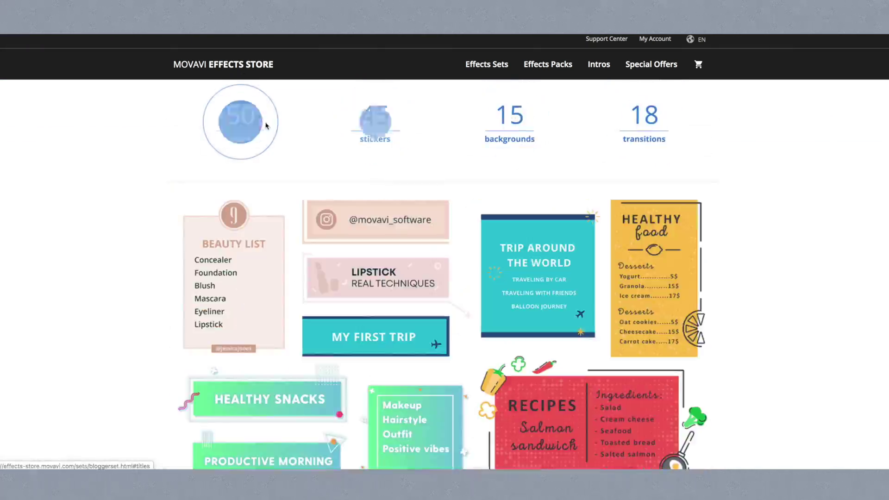
scroll(379, 252, down, 5)
scroll(384, 273, down, 1)
scroll(384, 273, up, 15)
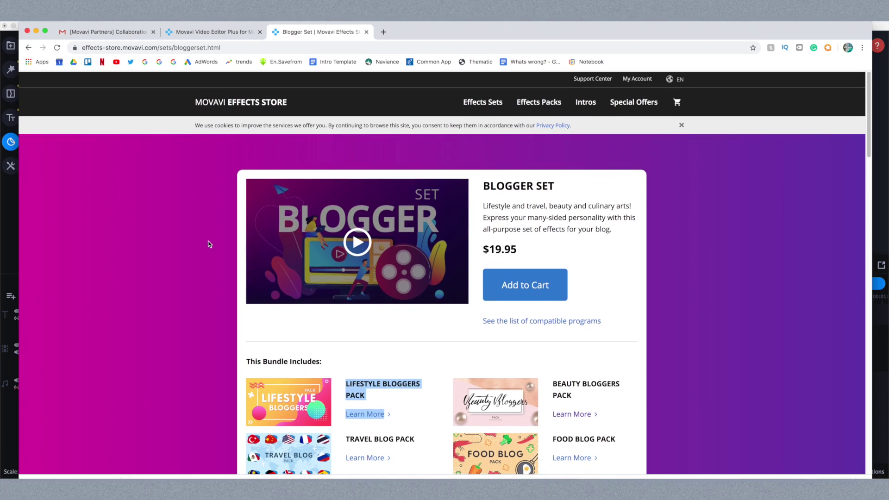
click(13, 249)
Go back to the start, then add an extra Location marker sticker and delete it.
drag(146, 297, 27, 297)
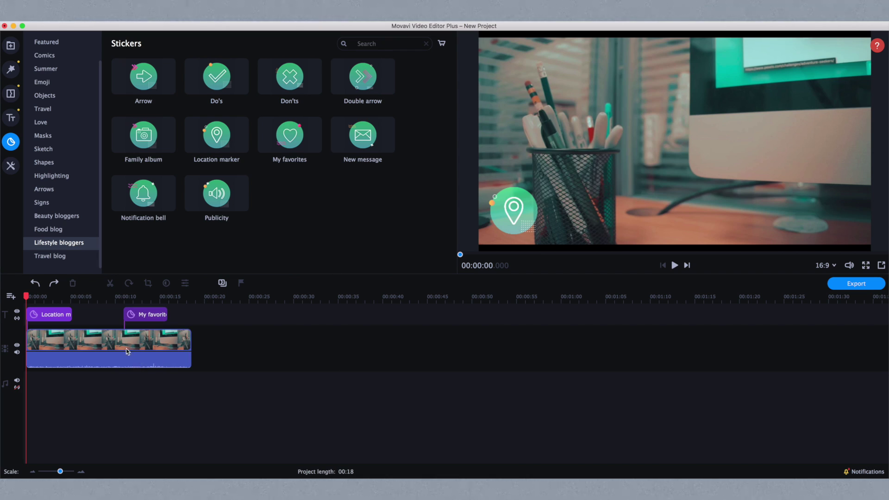
mouse_move(200, 129)
mouse_down()
mouse_move(223, 141)
mouse_move(218, 311)
mouse_move(206, 322)
mouse_move(194, 317)
mouse_up()
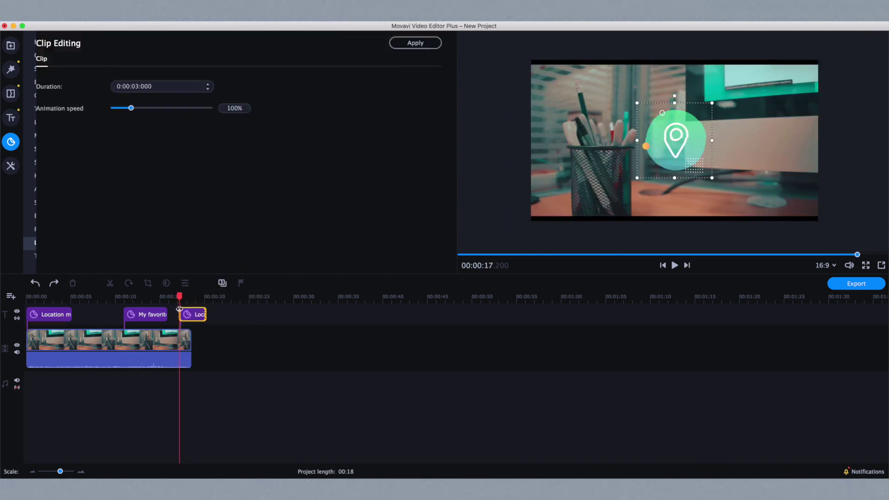
key(Delete)
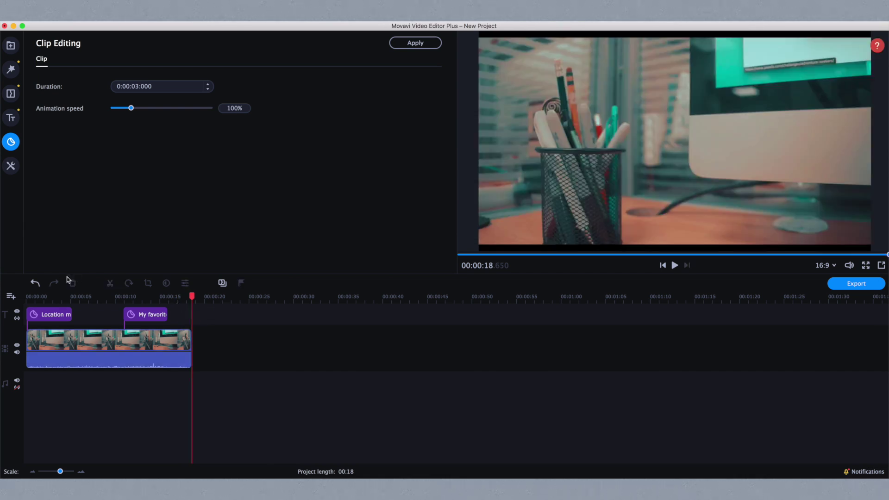
Select the opening Location marker sticker clip and show its animation settings.
click(25, 297)
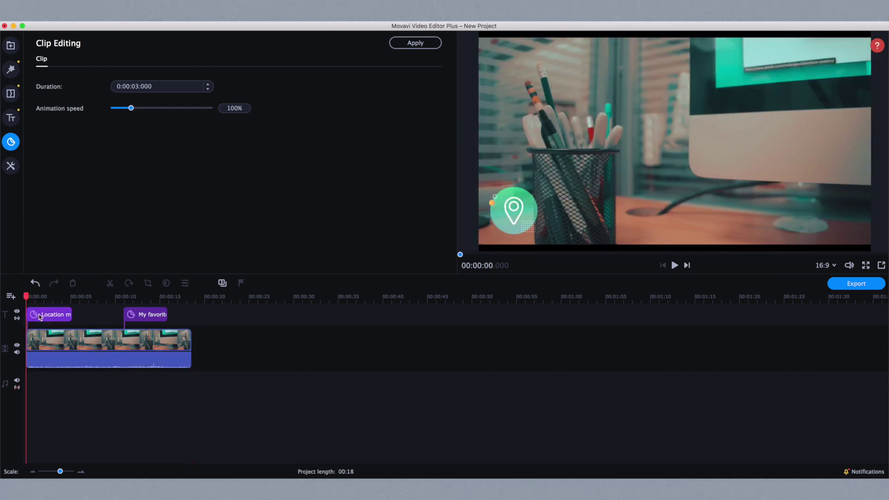
click(39, 315)
click(11, 167)
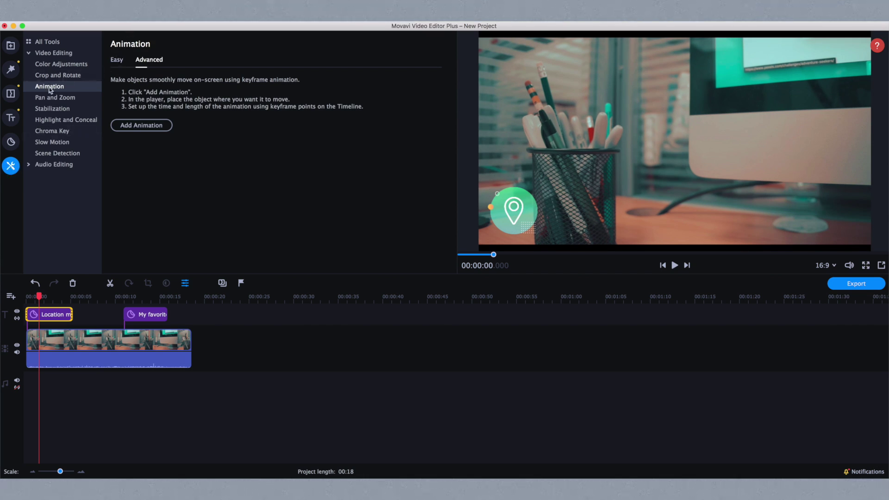
Switch to the Easy animation presets and browse the list.
click(116, 61)
click(59, 43)
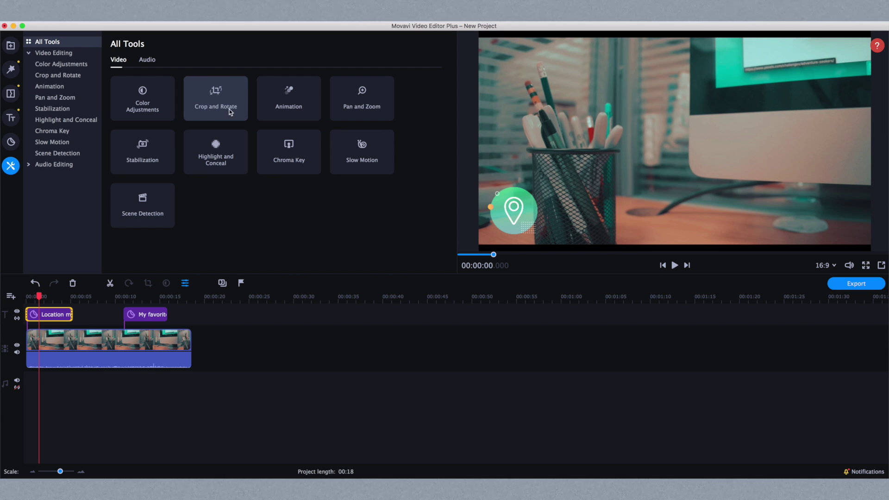
click(288, 100)
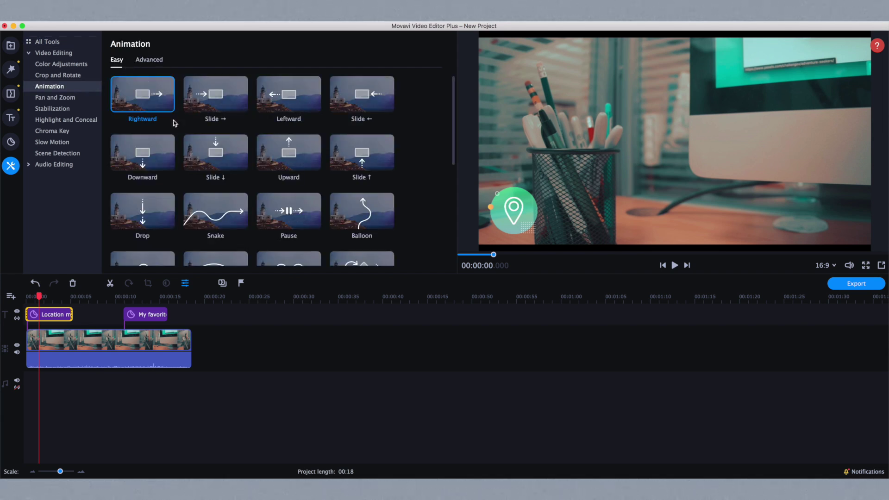
scroll(175, 130, down, 5)
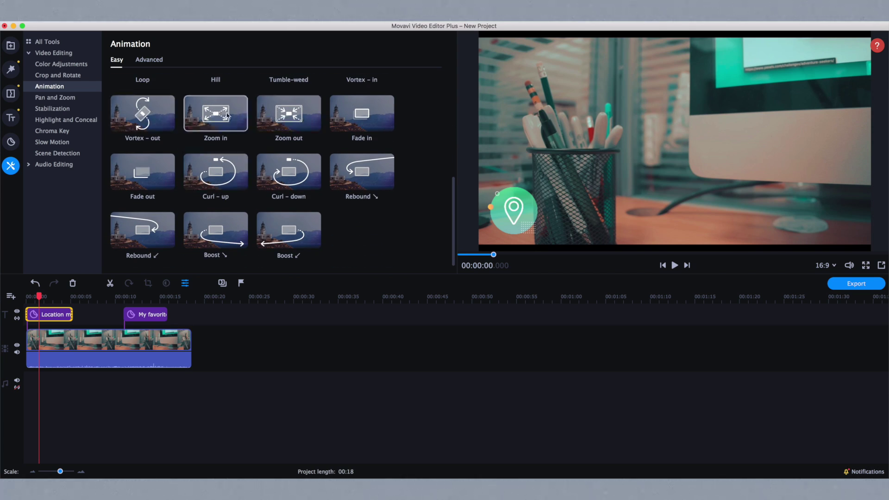
Preview Vortex – out, Fade in and Tumble-weed, then choose Slide ↑.
click(160, 121)
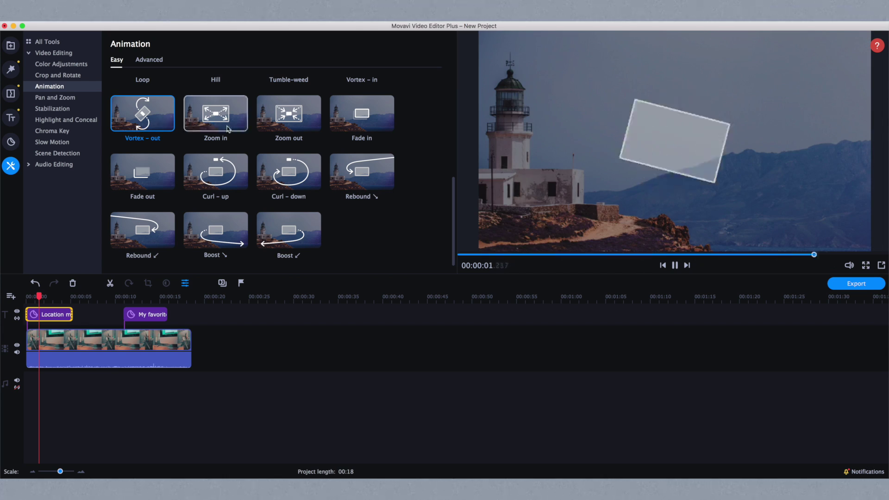
scroll(398, 144, up, 2)
click(363, 207)
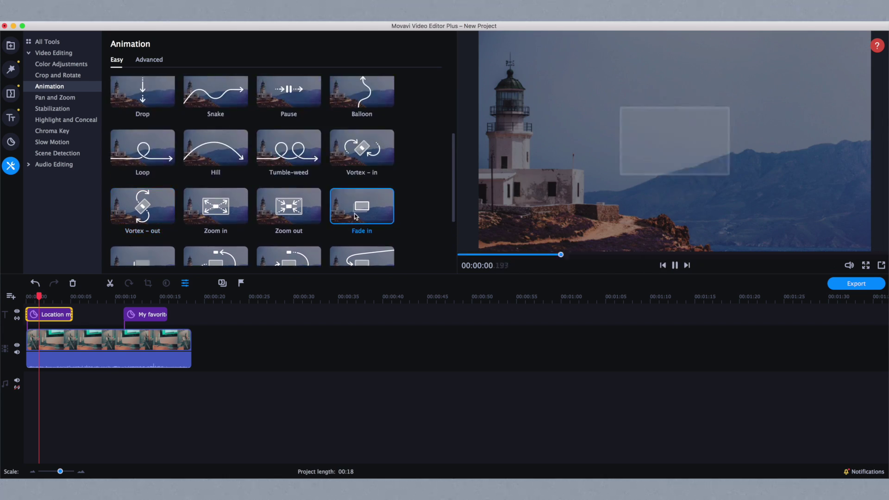
click(282, 158)
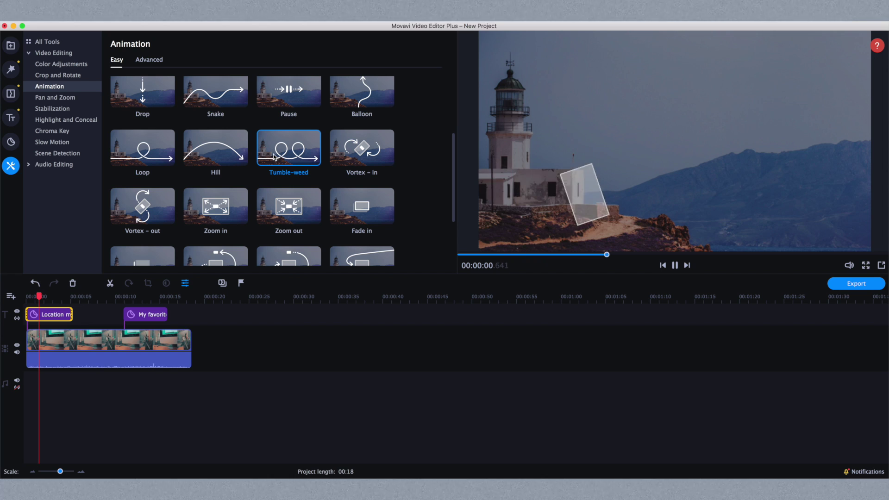
scroll(278, 155, up, 2)
click(363, 132)
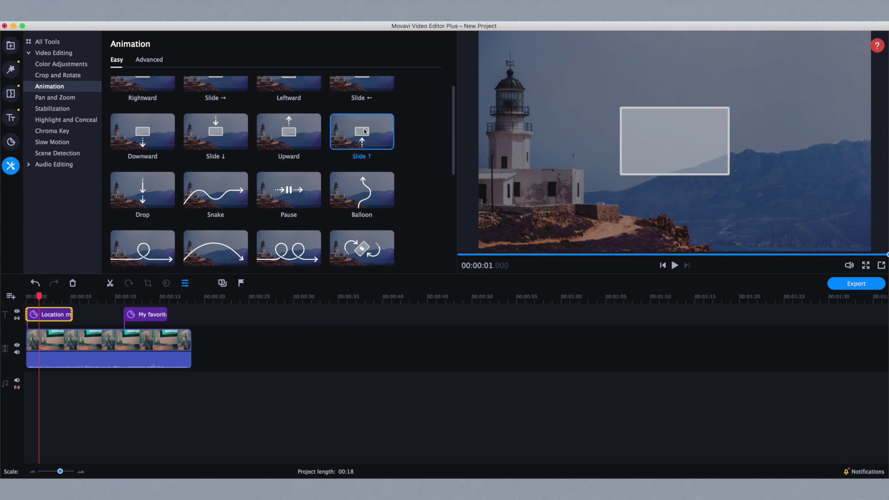
Apply Slide ↑ to the Location marker sticker and rewind to the video's start.
drag(364, 132, 44, 315)
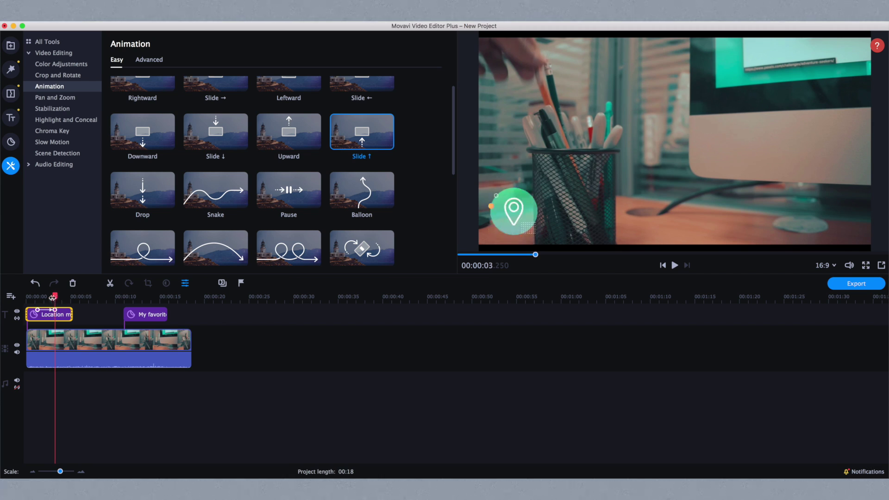
drag(55, 296, 26, 298)
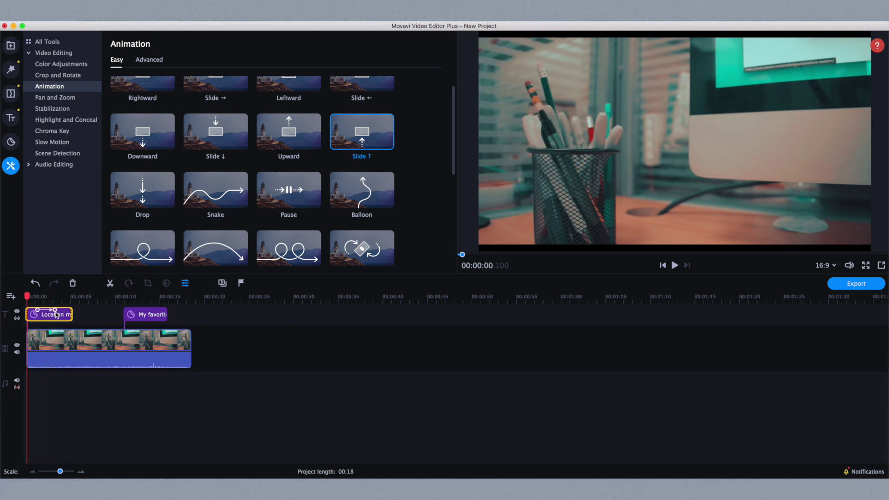
click(51, 298)
drag(50, 298, 26, 297)
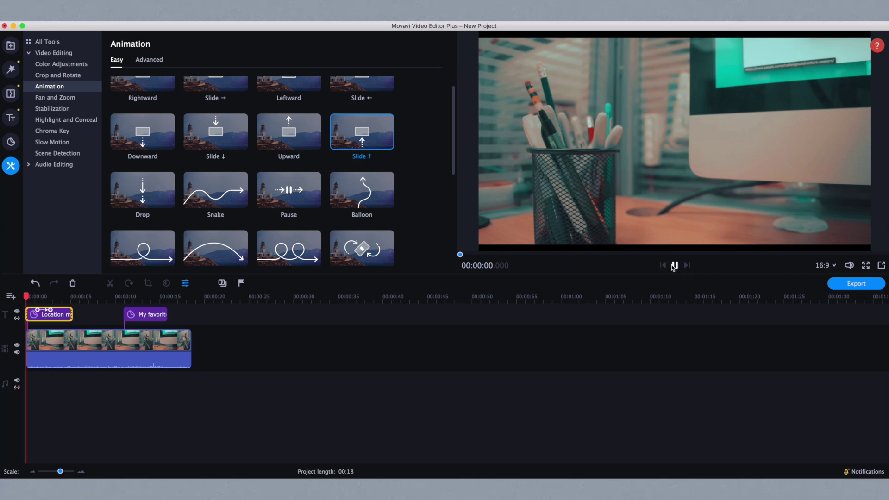
Play back the sticker animation, then move ahead to where the heart sticker appears.
click(674, 266)
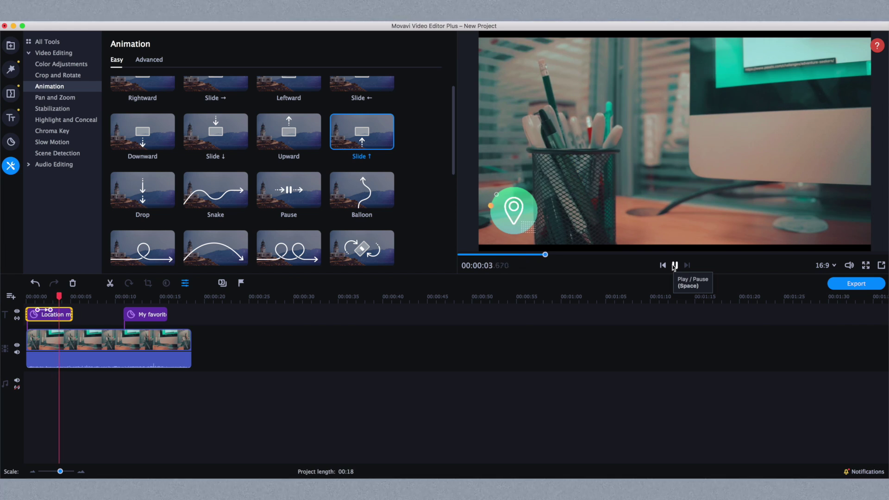
click(674, 266)
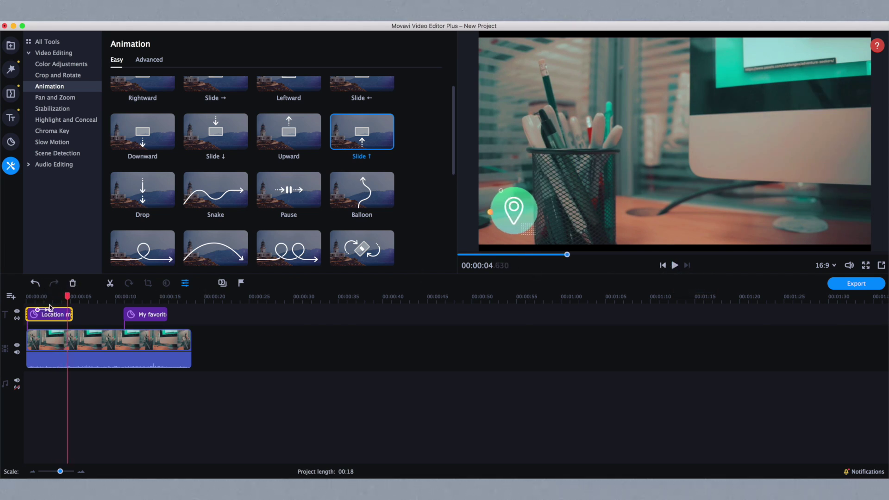
drag(68, 298, 129, 297)
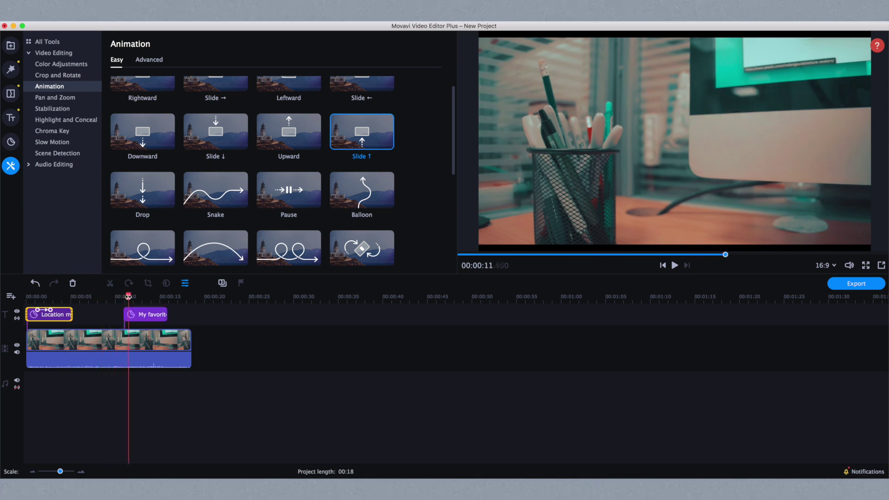
Start an advanced animation on the heart sticker, moving it up-left and tilting it to about −18°.
click(154, 64)
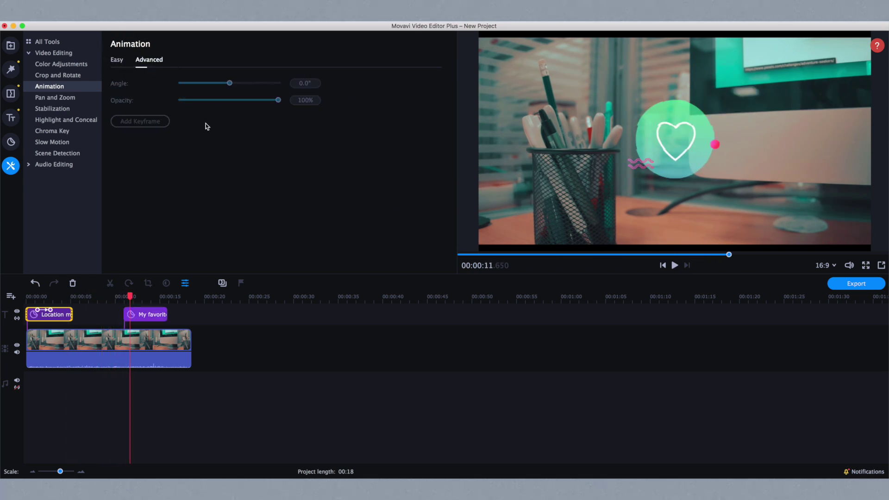
click(135, 314)
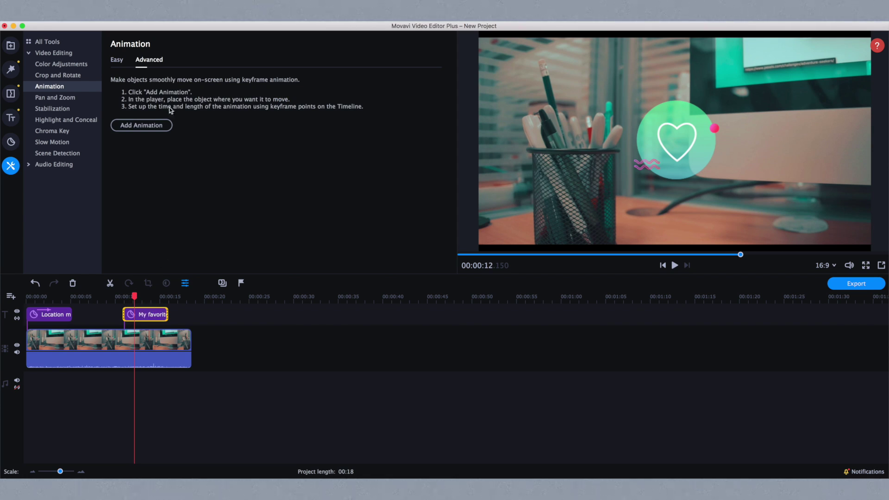
click(145, 126)
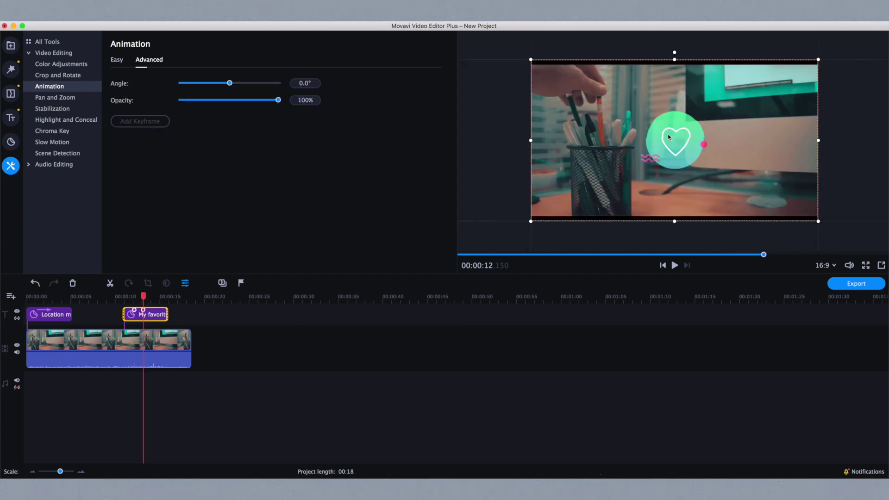
drag(668, 137, 649, 130)
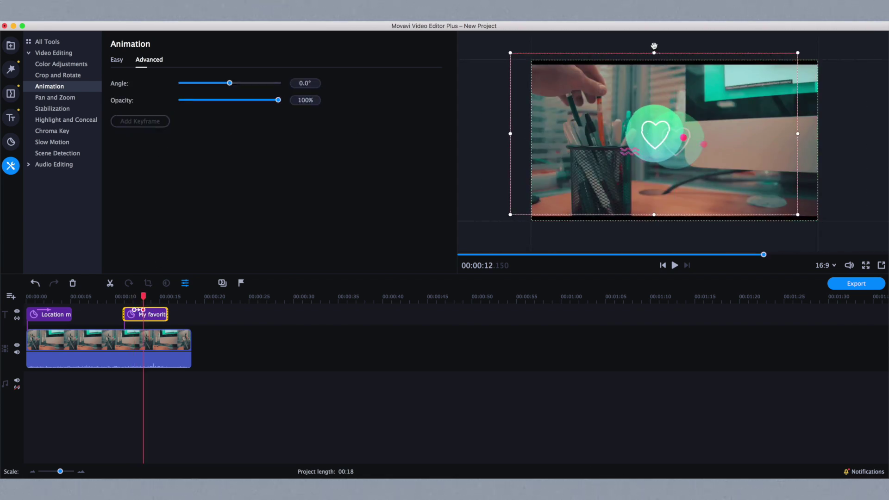
drag(654, 46, 629, 75)
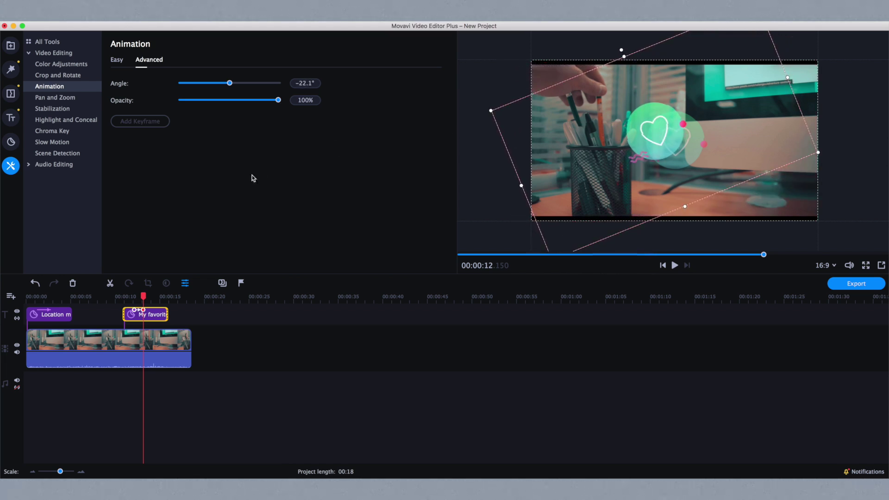
Add a keyframe at 00:00:13.650 moving the heart down-right and rotating it to −2.0°.
drag(143, 297, 148, 297)
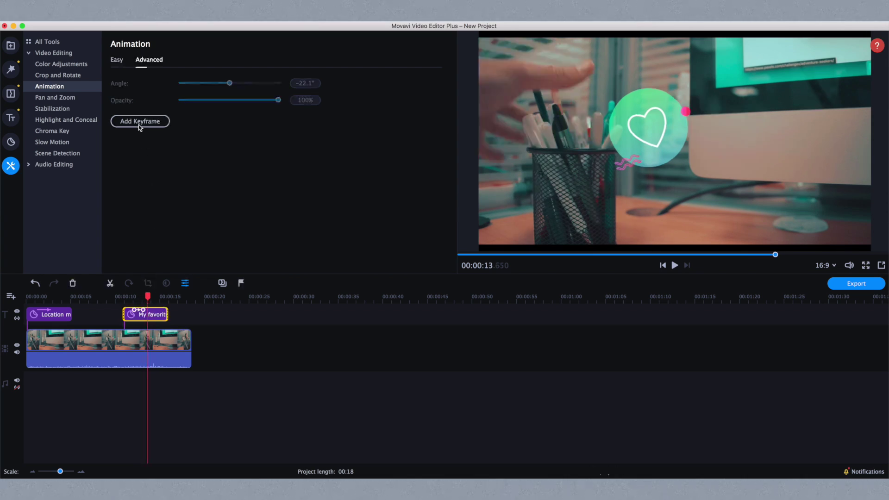
click(140, 122)
drag(665, 117, 670, 134)
drag(629, 68, 669, 74)
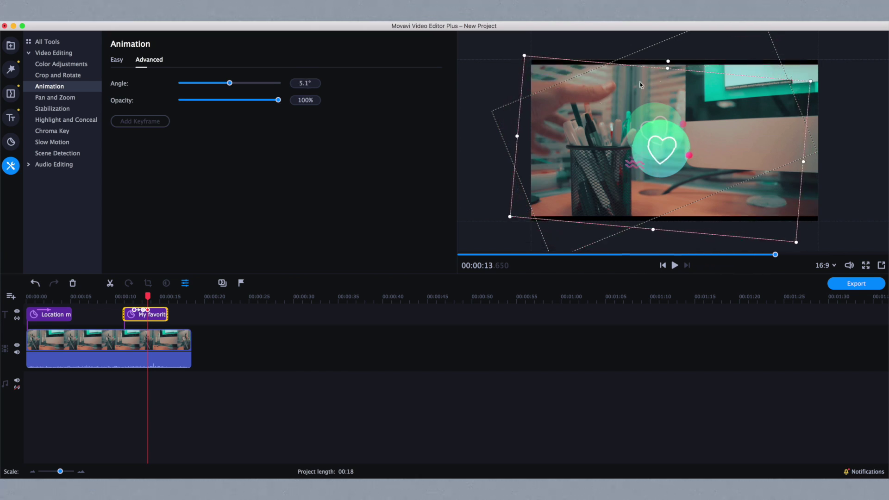
click(169, 297)
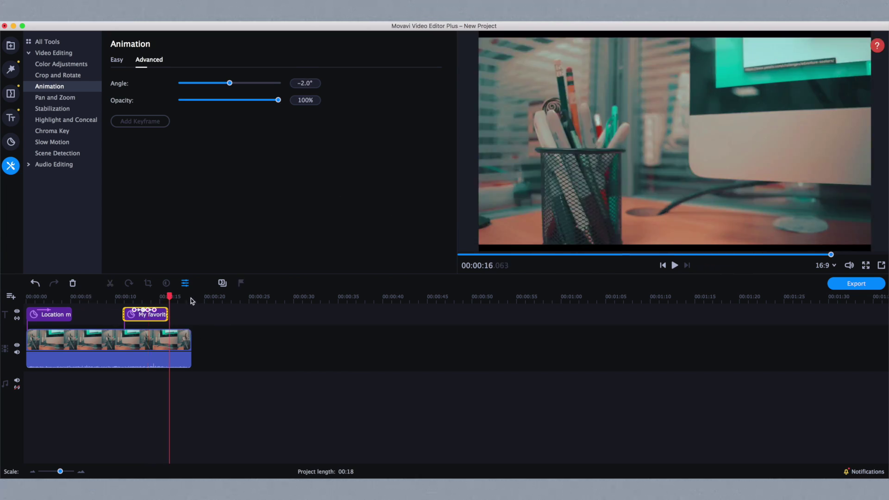
drag(169, 297, 139, 296)
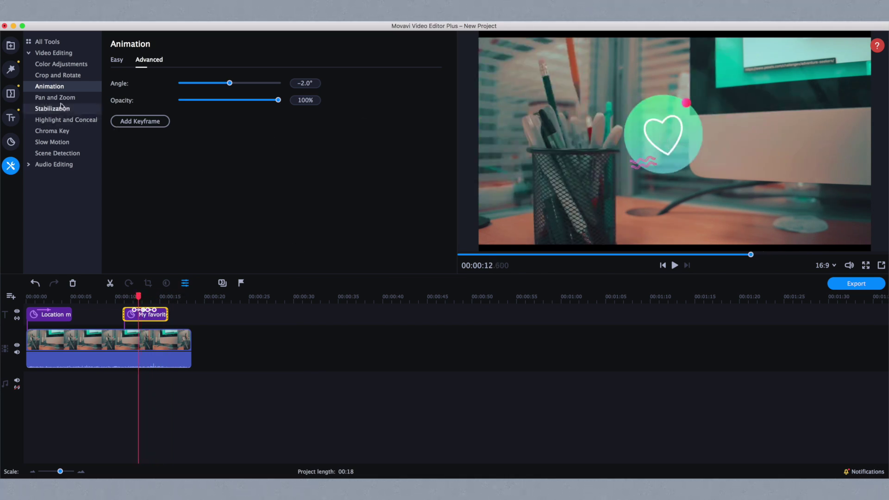
Shrink the Like sticker and position it just above the pencil cup.
click(10, 142)
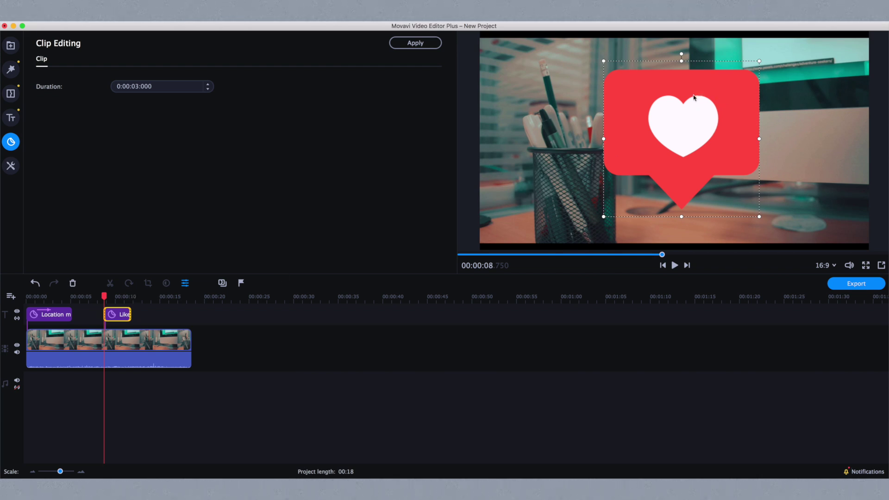
drag(694, 98, 609, 121)
mouse_move(673, 84)
mouse_down()
mouse_move(554, 202)
mouse_move(597, 74)
mouse_move(588, 98)
mouse_up()
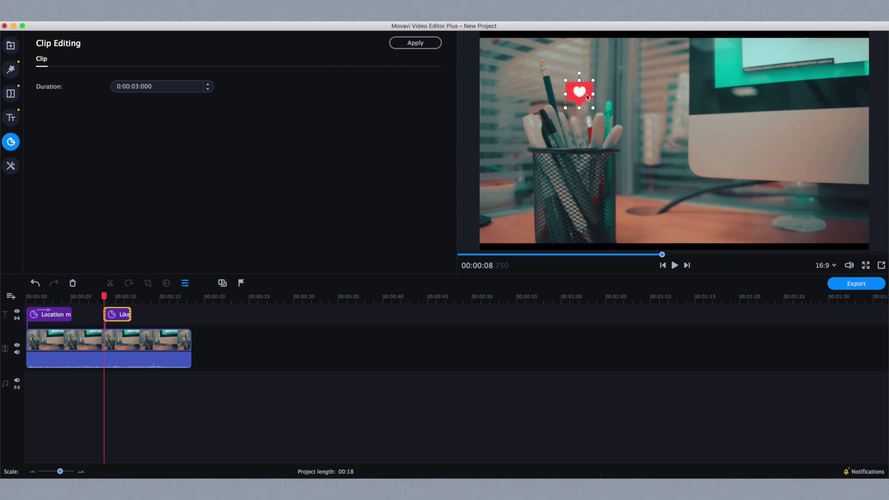
click(112, 320)
click(416, 42)
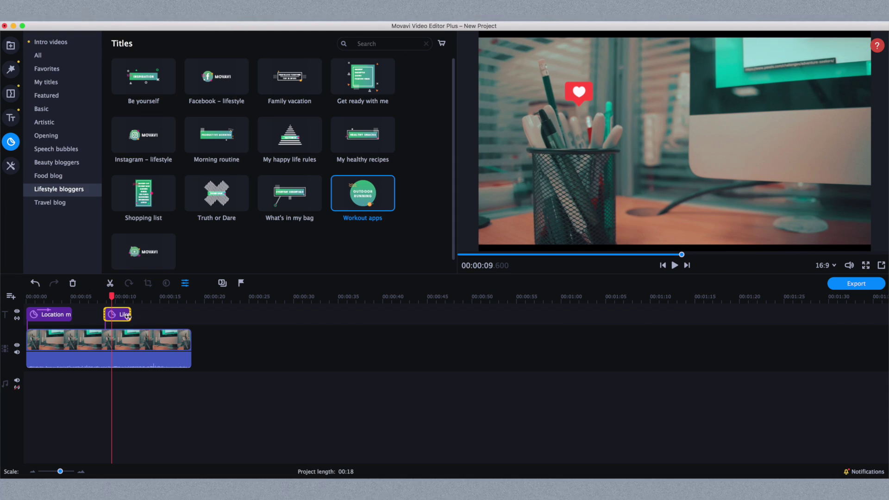
Lengthen the Like clip on the timeline and place the playhead on it.
drag(130, 318, 105, 300)
click(106, 299)
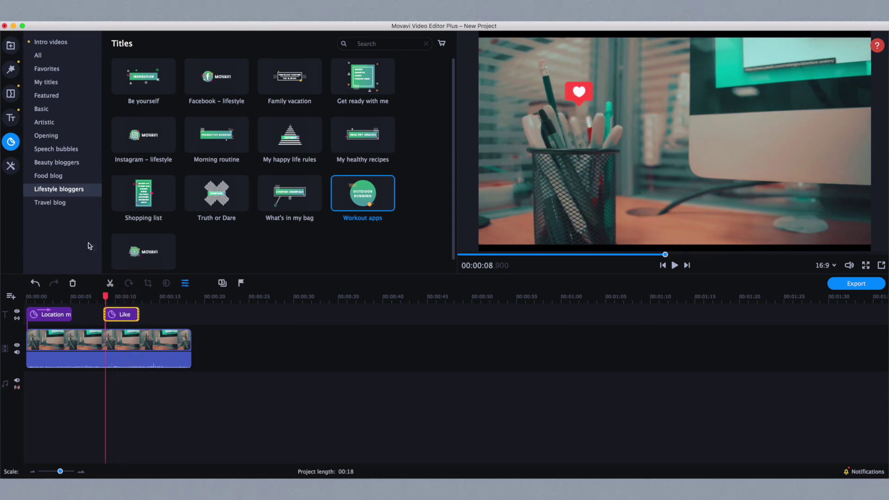
click(11, 166)
Start a keyframe animation on the Like sticker, tilting it to −0.8° and nudging it left.
click(158, 125)
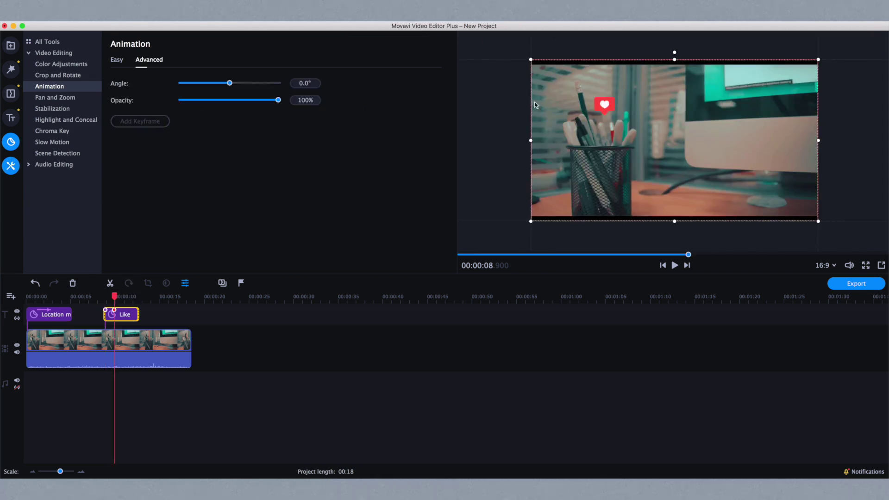
drag(673, 51, 671, 51)
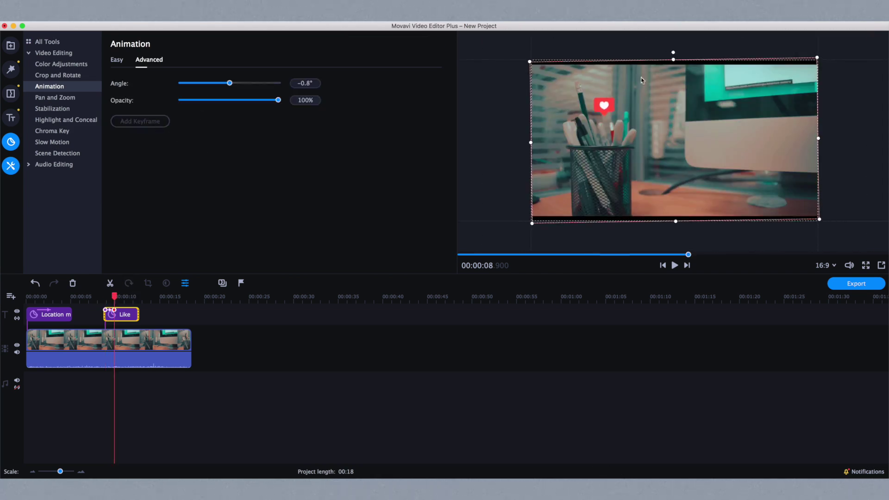
drag(622, 104, 621, 104)
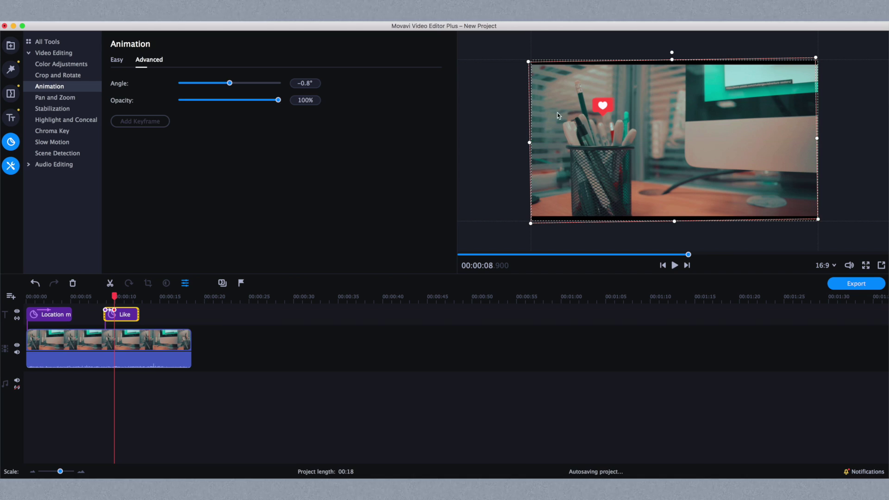
Add a keyframe at 00:00:10.900, nudging the sticker right and straightening it to 0°.
click(133, 314)
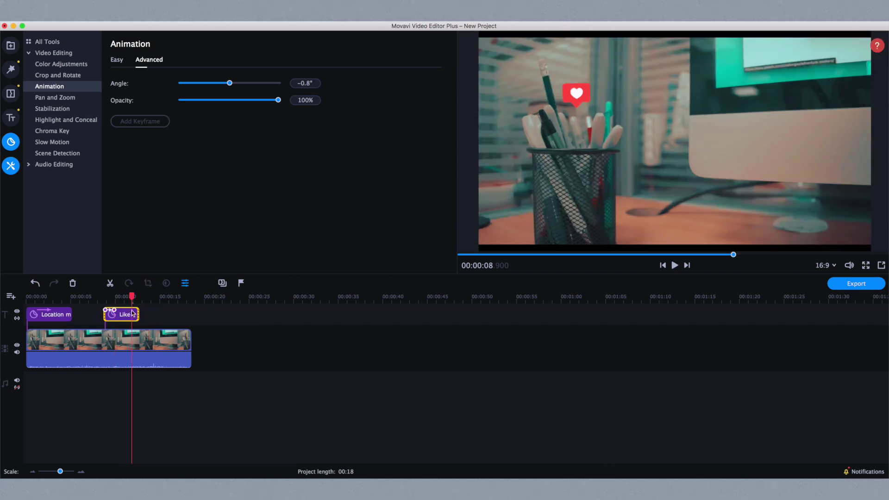
drag(129, 300, 117, 313)
click(123, 315)
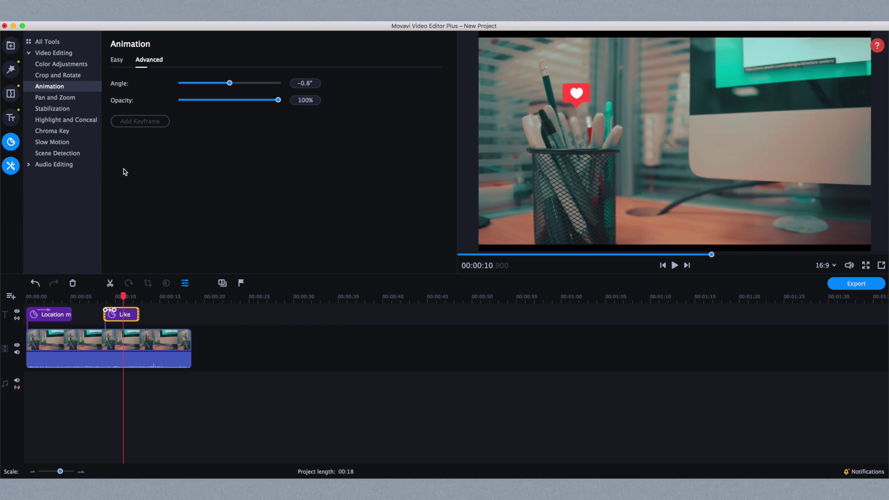
click(138, 122)
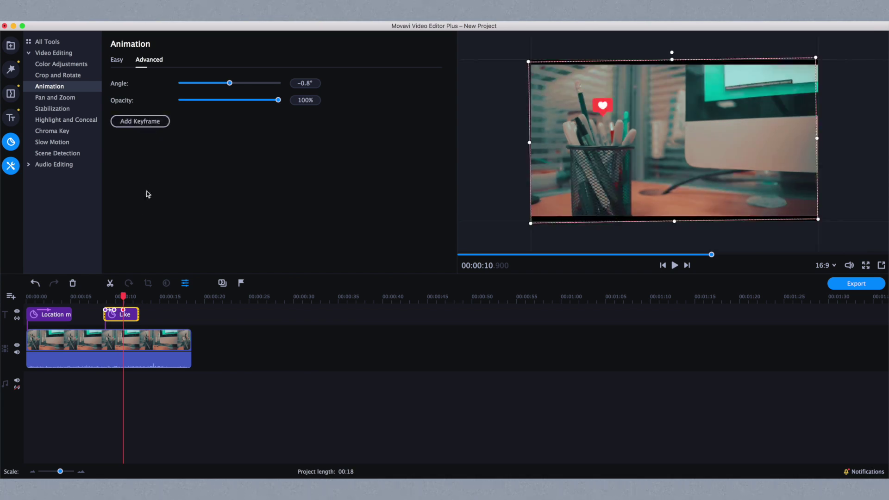
drag(637, 99, 638, 99)
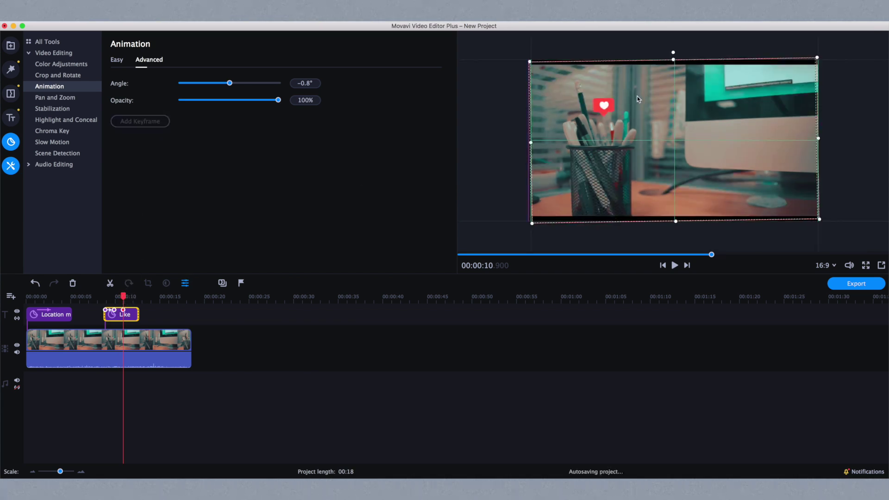
drag(674, 52, 675, 52)
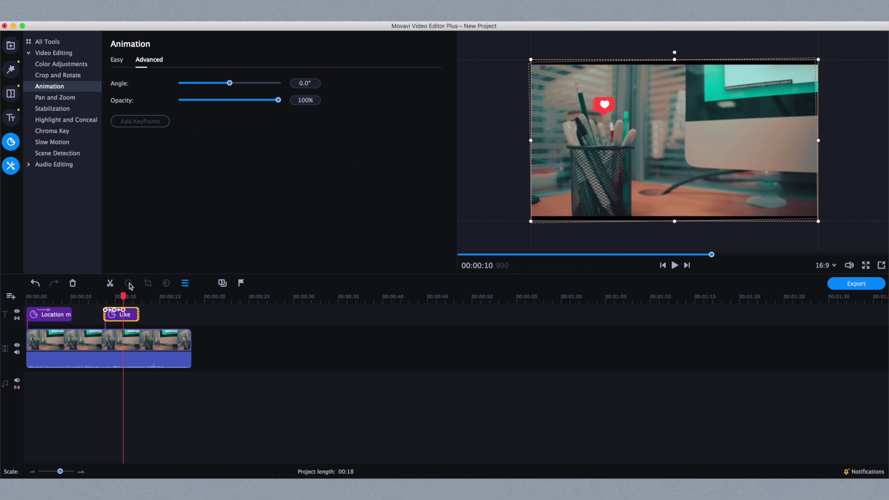
Slightly later, shift the Like sticker left and tilt it to −0.6°.
click(127, 313)
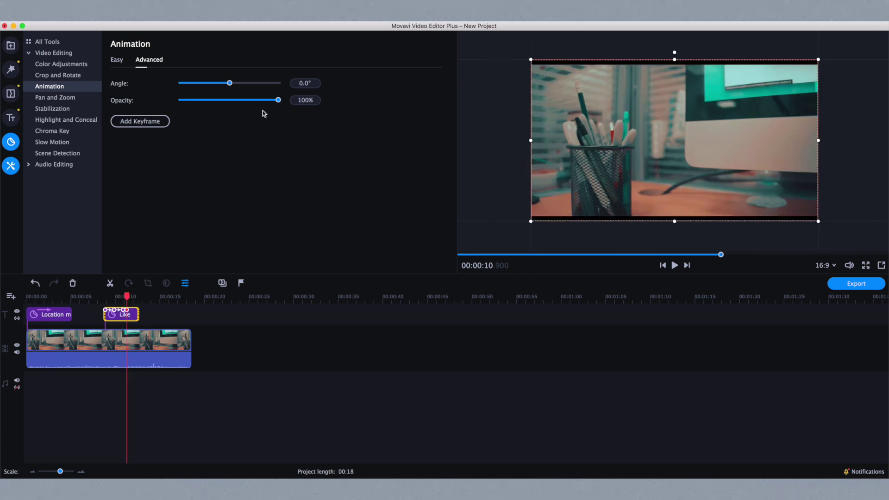
drag(660, 104, 657, 104)
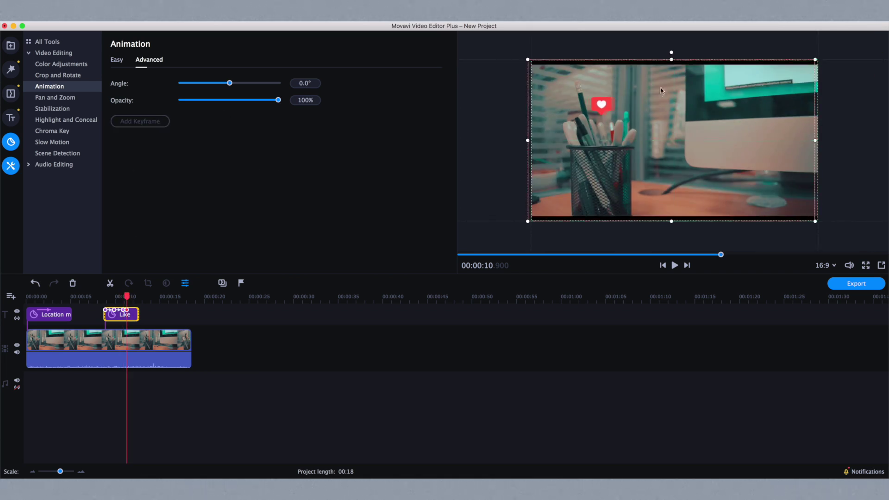
drag(672, 53, 668, 51)
drag(127, 297, 103, 298)
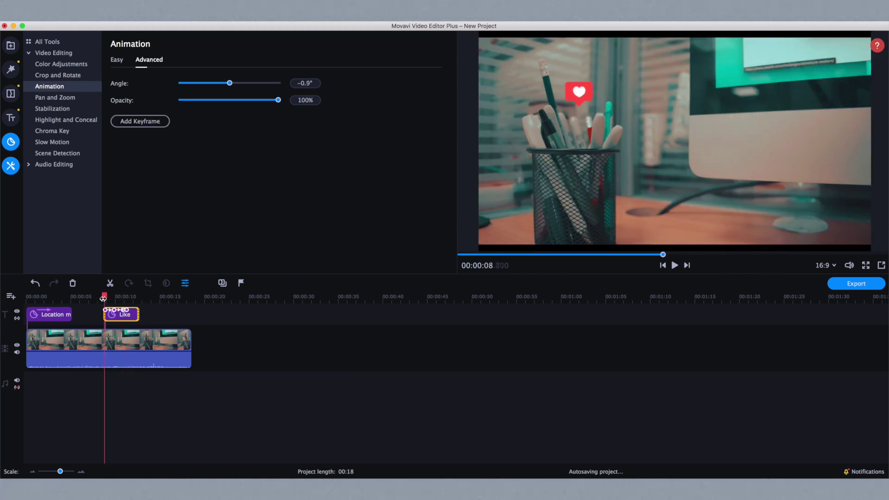
click(675, 265)
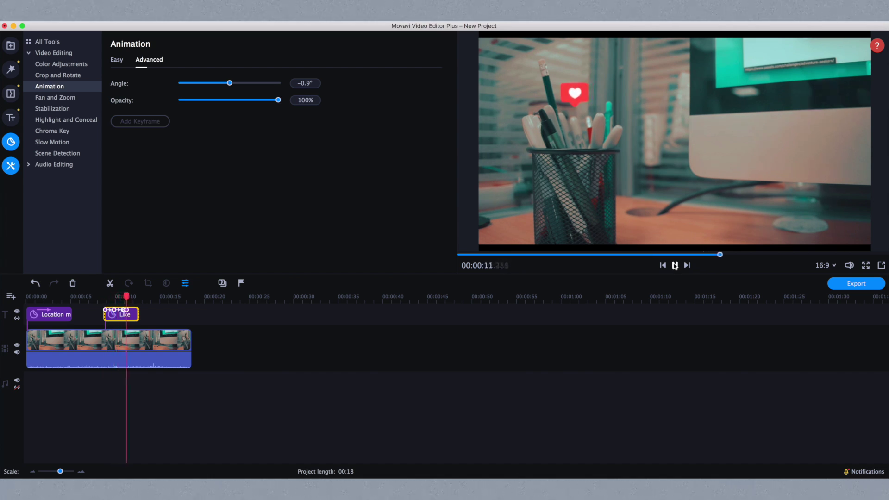
click(674, 265)
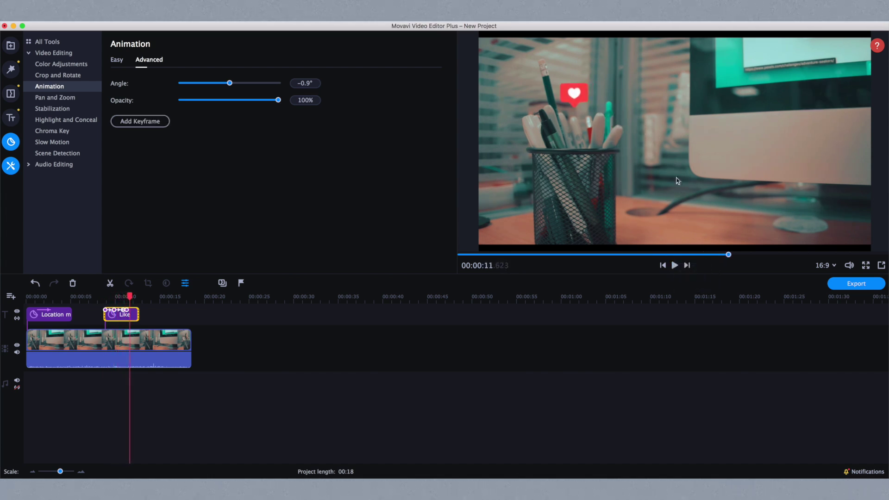